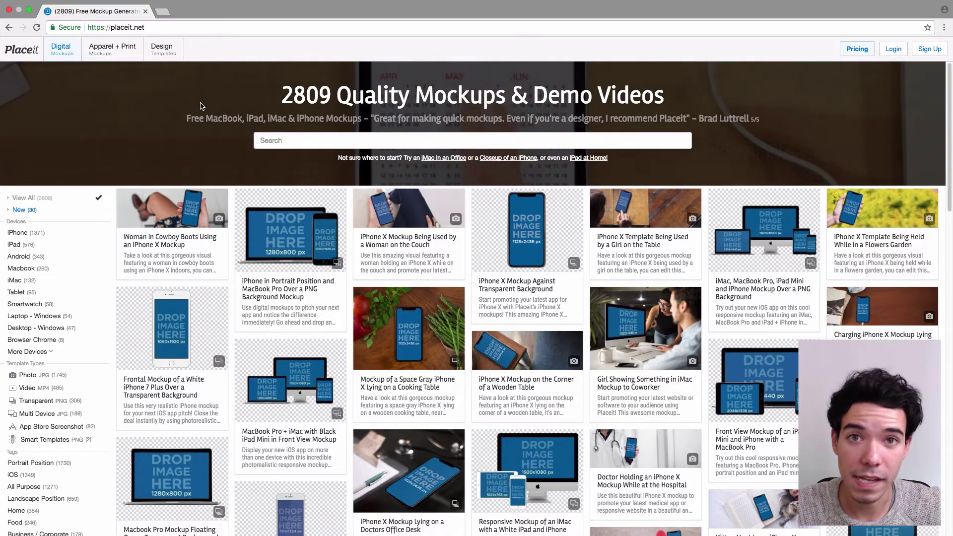
Open the Book Cover Maker's Simple Text with Effects template in the editor.
{"action": "mouse_move", "coordinate": [160, 46]}
{"action": "left_click", "coordinate": [183, 133]}
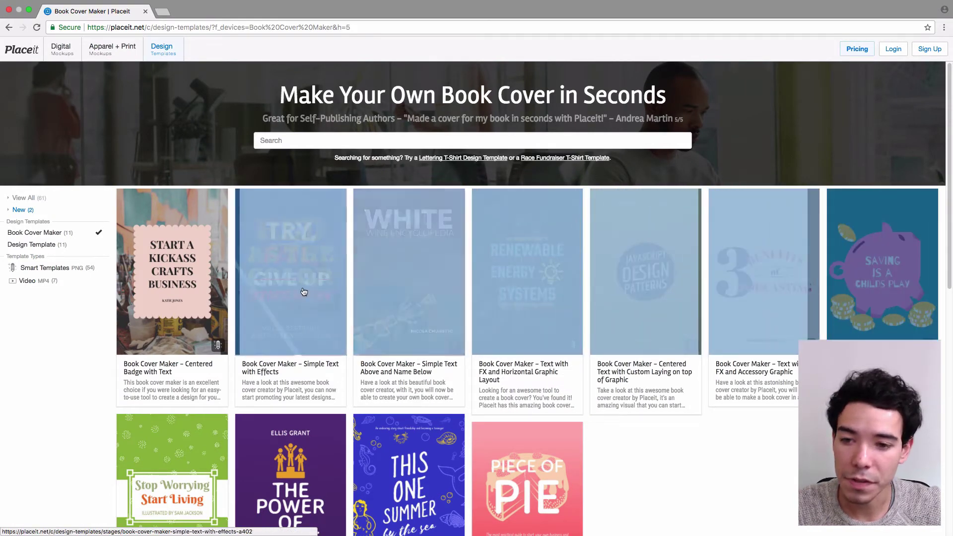
{"action": "left_click", "coordinate": [297, 275]}
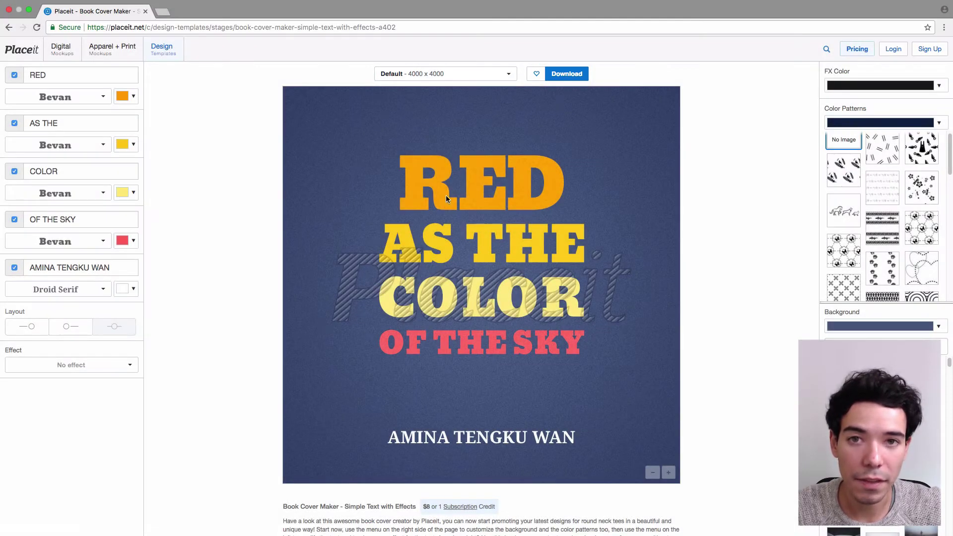
Resize the cover to Ebook Cover 1, 1600 x 2400.
{"action": "left_click", "coordinate": [467, 79]}
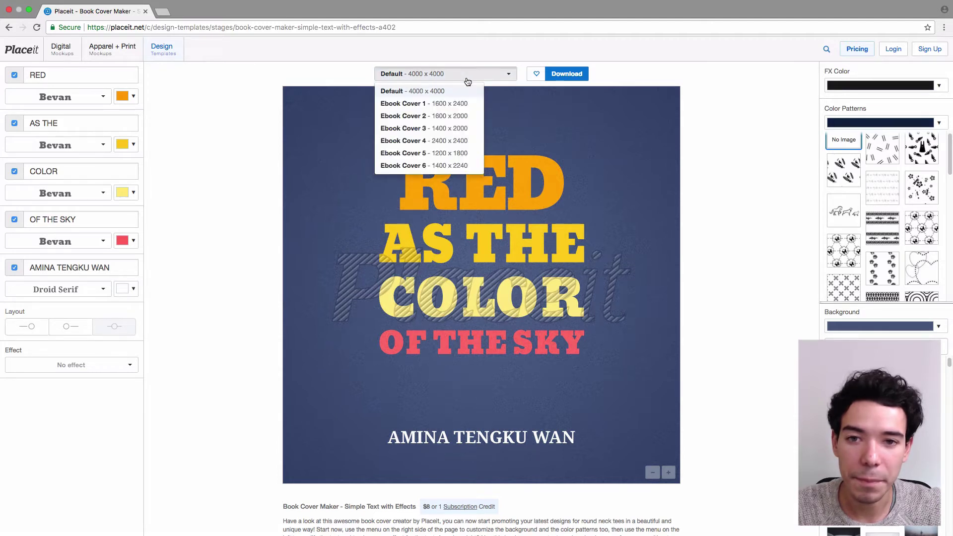
{"action": "left_click", "coordinate": [455, 104]}
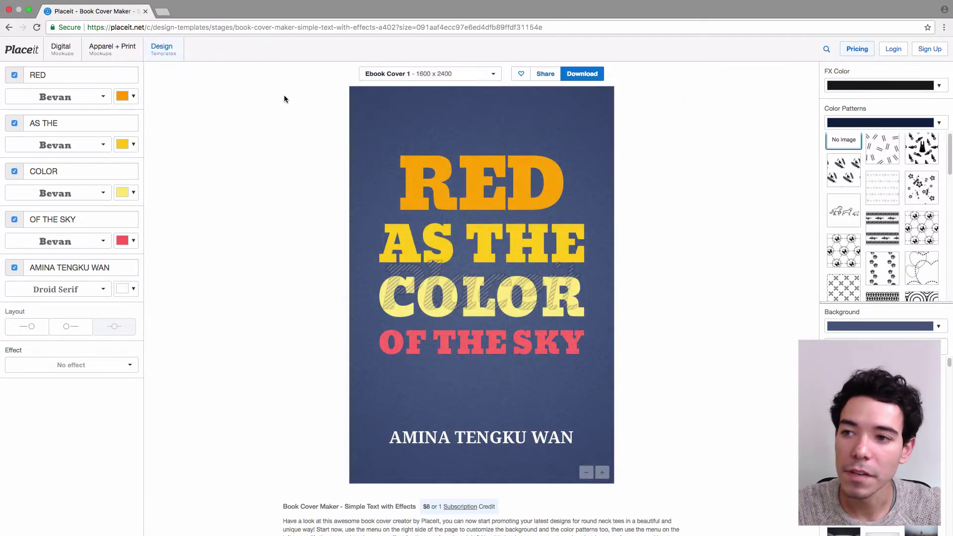
Replace the RED title line with THROUGH THE.
{"action": "left_click", "coordinate": [102, 75]}
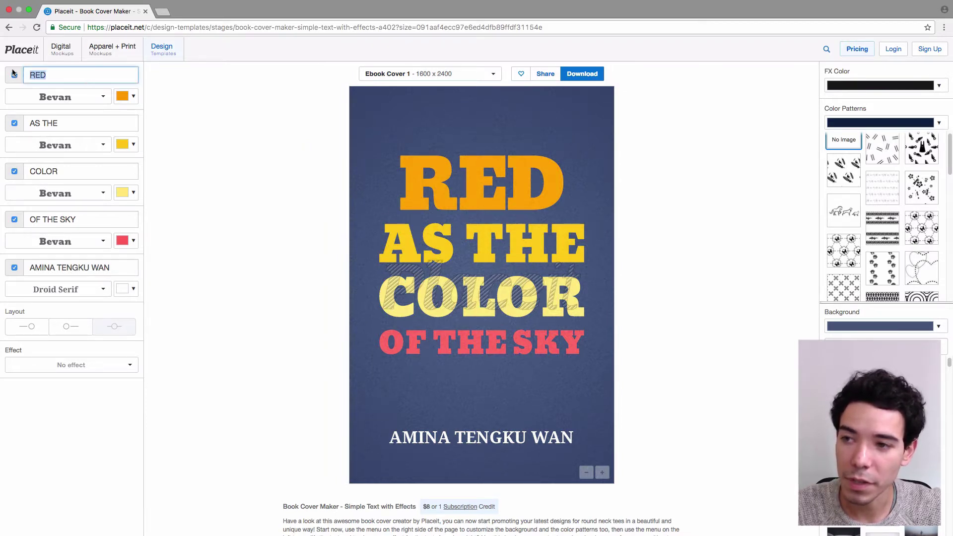
{"action": "triple_click", "coordinate": [87, 123]}
{"action": "double_click", "coordinate": [118, 171]}
{"action": "left_click", "coordinate": [105, 75]}
{"action": "double_click", "coordinate": [105, 75]}
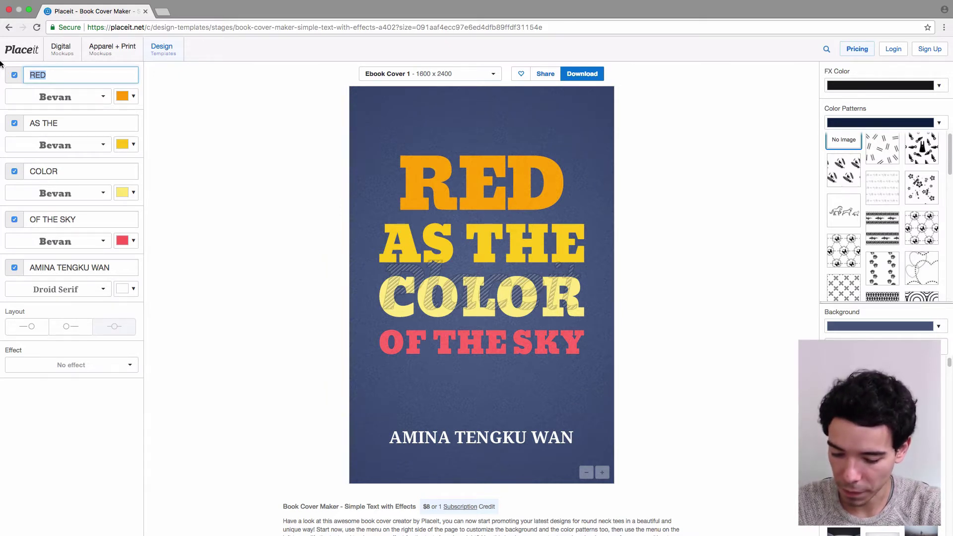
{"action": "type", "text": "THROUGH THE"}
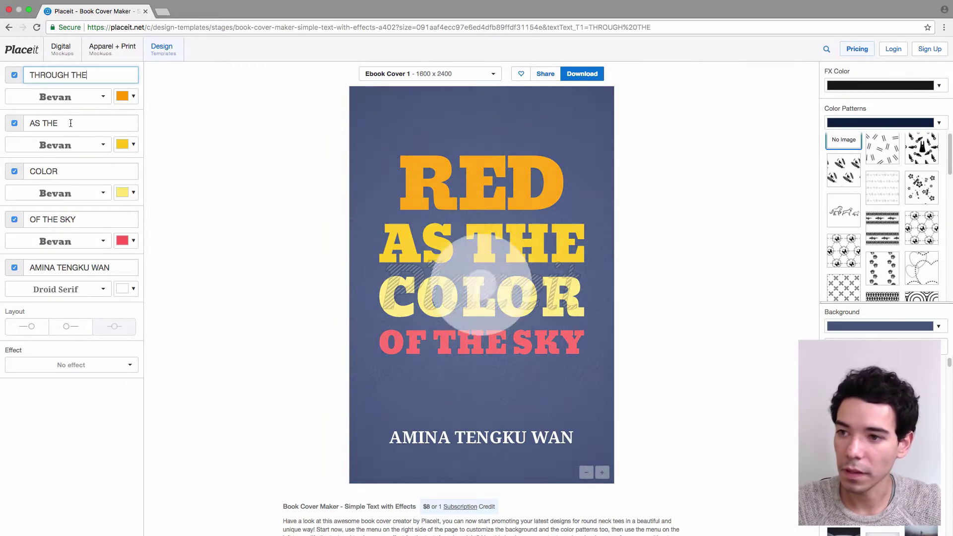
Change the remaining title lines to FOREST, INTO THE and WOODS.
{"action": "double_click", "coordinate": [70, 123]}
{"action": "type", "text": "FO"}
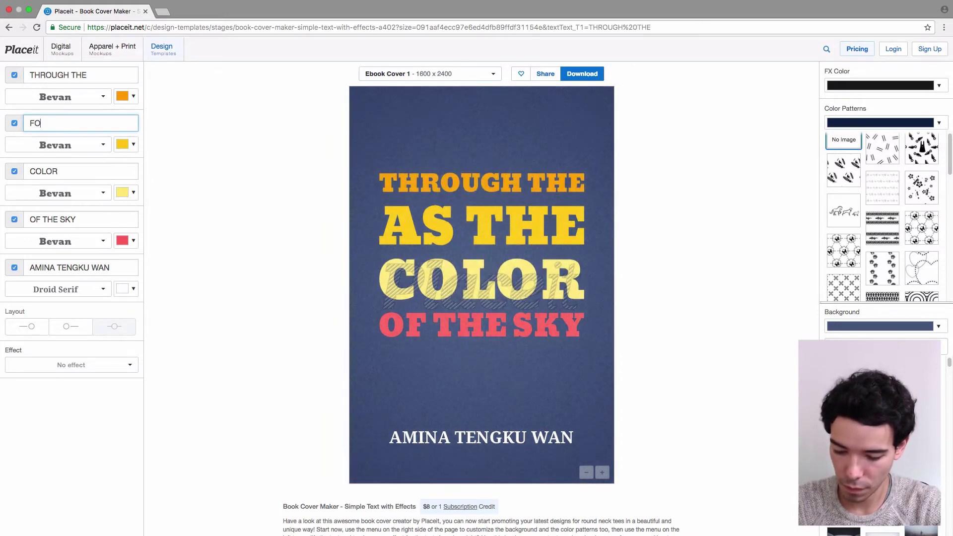
{"action": "type", "text": "REST"}
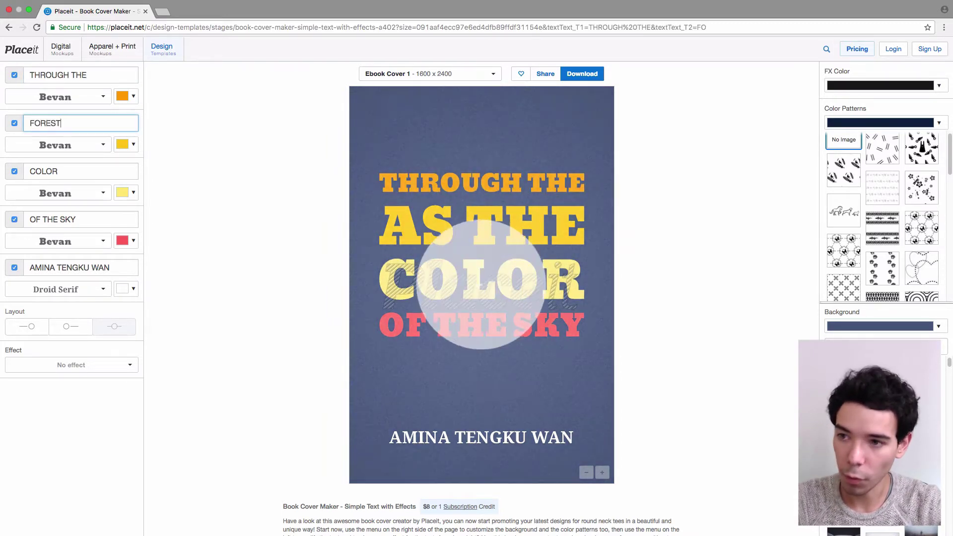
{"action": "double_click", "coordinate": [62, 170]}
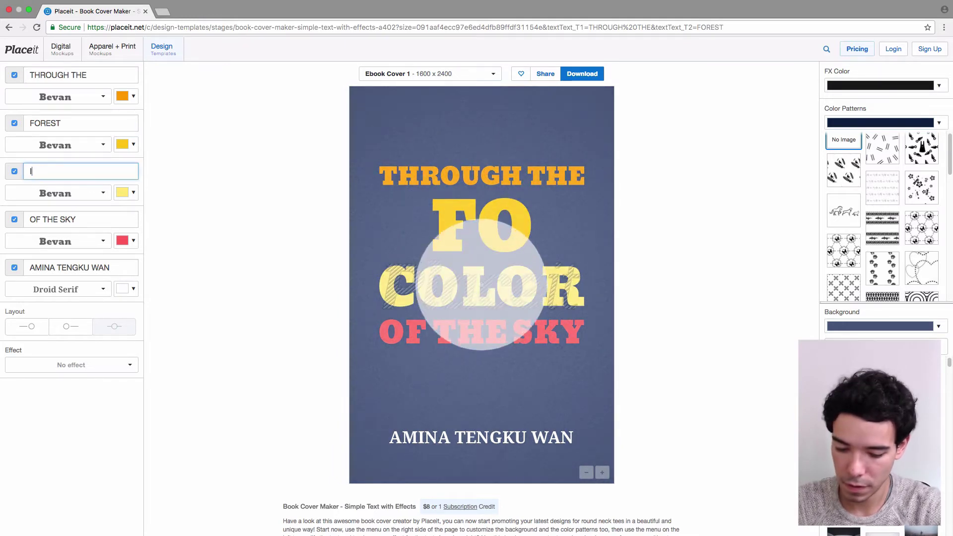
{"action": "type", "text": "INTO THE"}
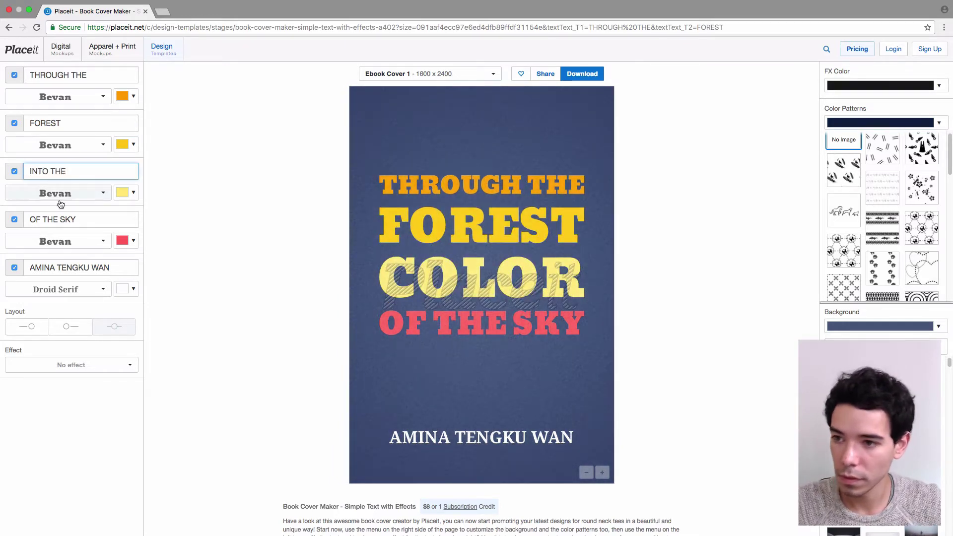
{"action": "triple_click", "coordinate": [52, 219]}
{"action": "type", "text": "WOO"}
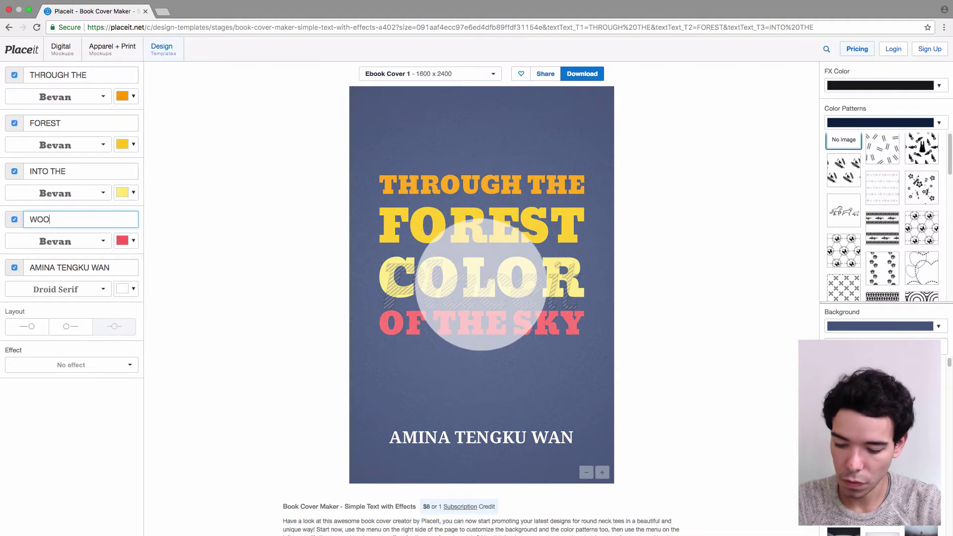
{"action": "type", "text": "DS"}
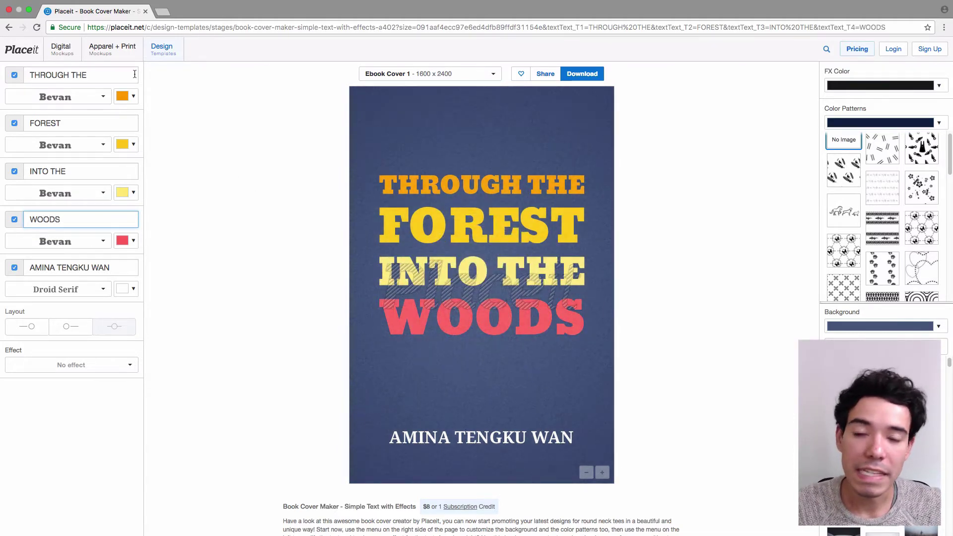
{"action": "left_click", "coordinate": [14, 75]}
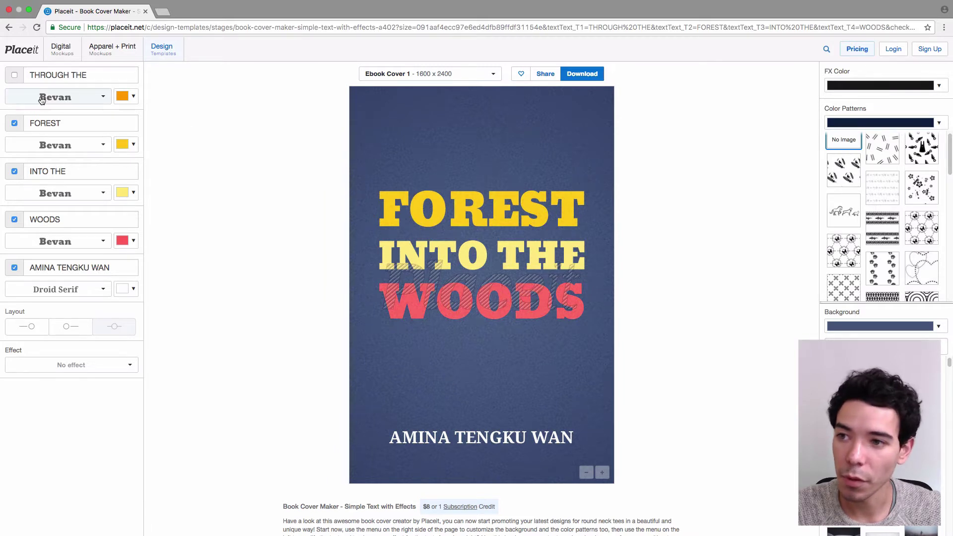
{"action": "left_click", "coordinate": [14, 75]}
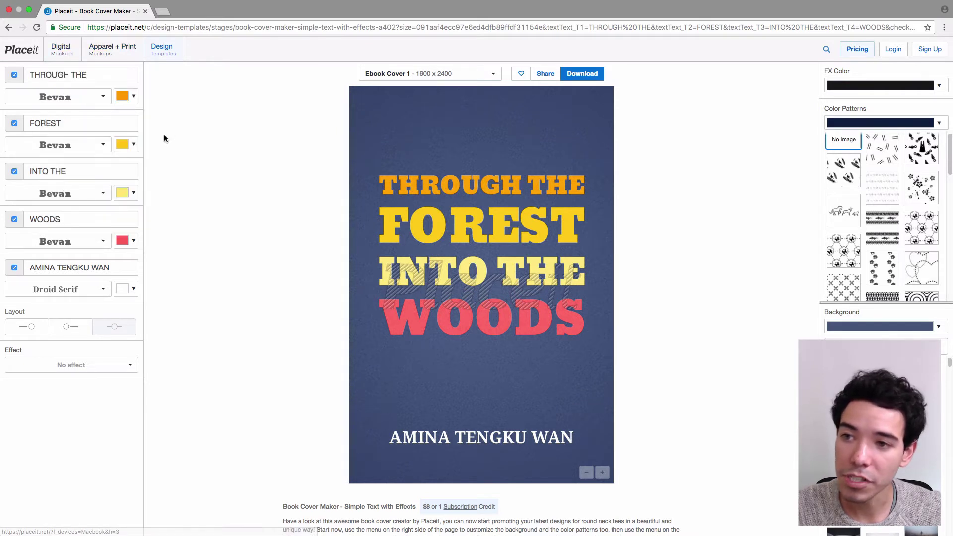
Set the THROUGH THE line's font to Amaranth instead of Bevan.
{"action": "left_click", "coordinate": [84, 99]}
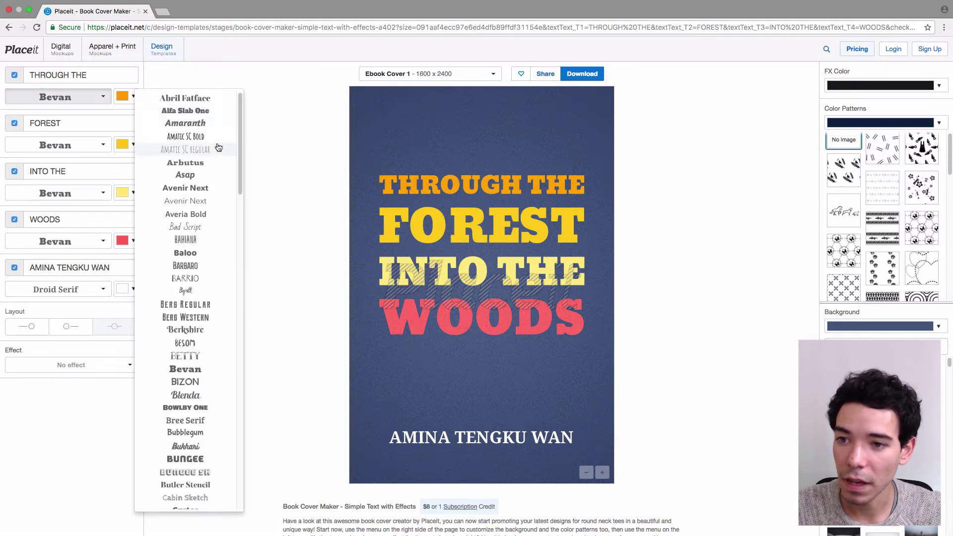
{"action": "scroll", "coordinate": [218, 148], "scroll_direction": "down", "scroll_amount": 2}
{"action": "scroll", "coordinate": [213, 148], "scroll_direction": "up", "scroll_amount": 2}
{"action": "scroll", "coordinate": [213, 149], "scroll_direction": "down", "scroll_amount": 15}
{"action": "scroll", "coordinate": [214, 175], "scroll_direction": "up", "scroll_amount": 15}
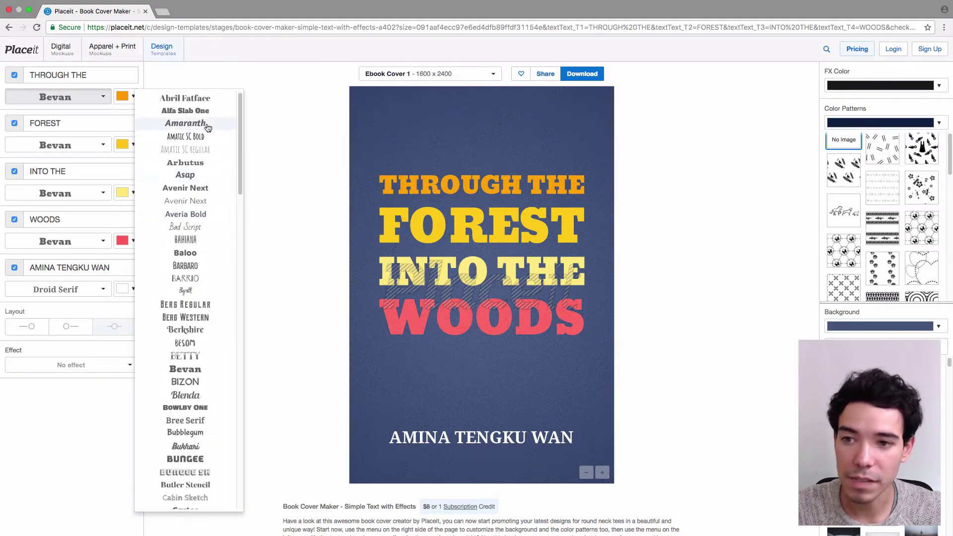
{"action": "left_click", "coordinate": [208, 128]}
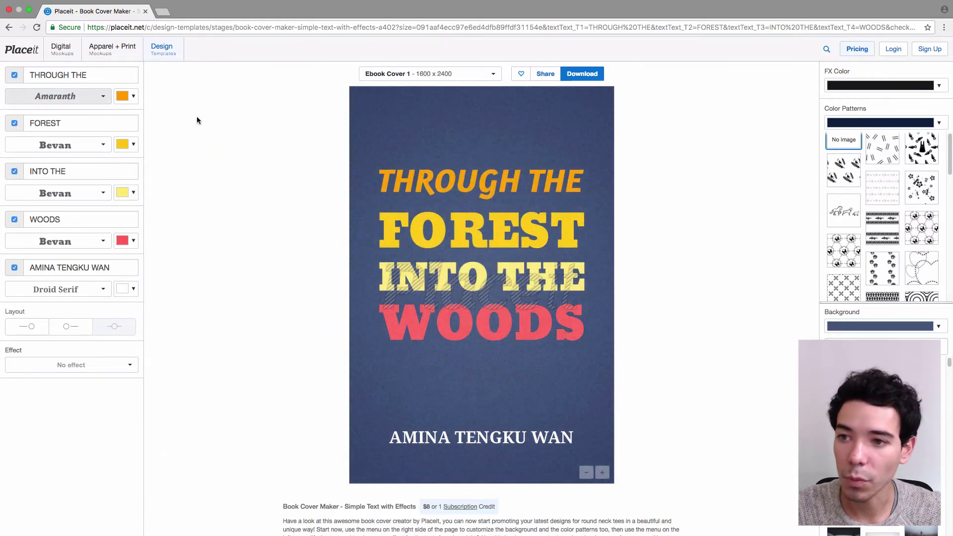
Set the FOREST, INTO THE and WOODS lines to Amaranth as well.
{"action": "left_click", "coordinate": [95, 145]}
{"action": "left_click", "coordinate": [185, 171]}
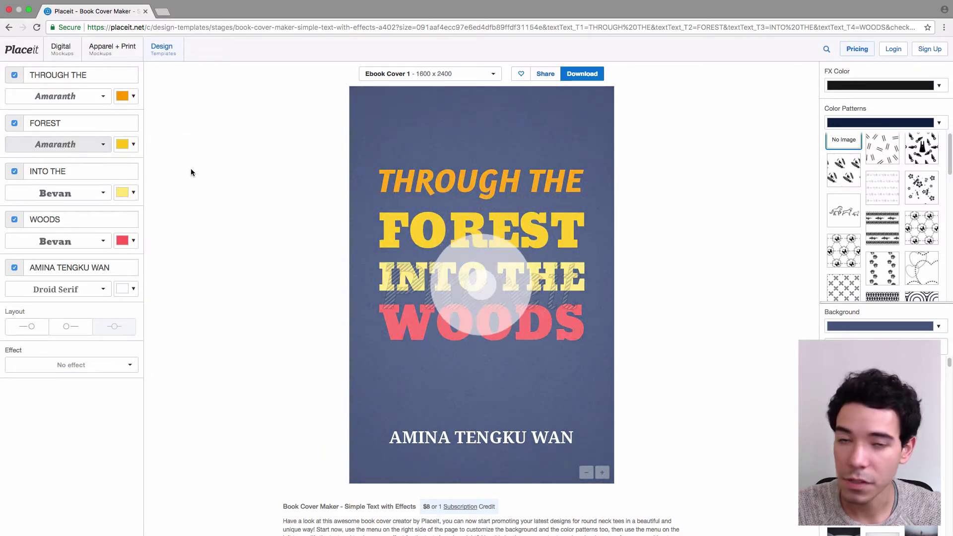
{"action": "left_click", "coordinate": [92, 193]}
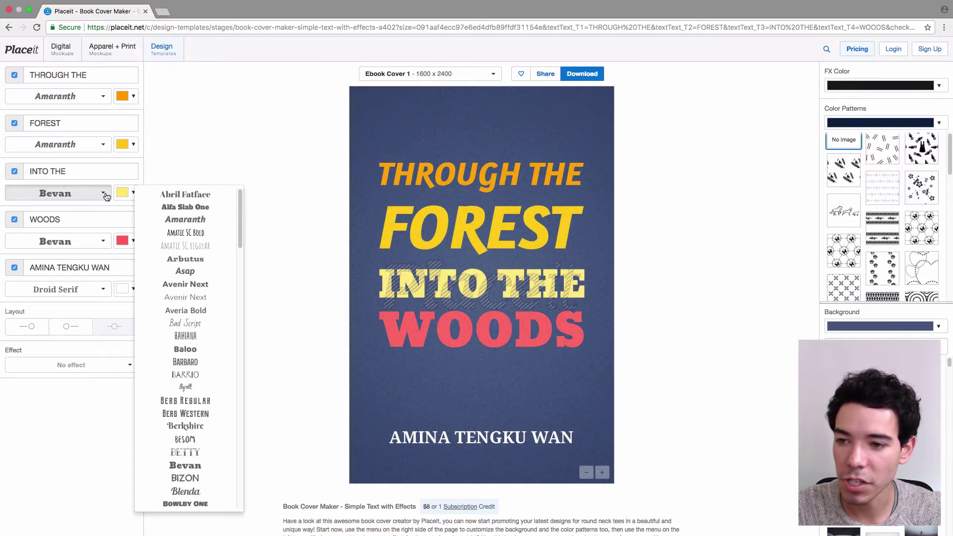
{"action": "left_click", "coordinate": [208, 222]}
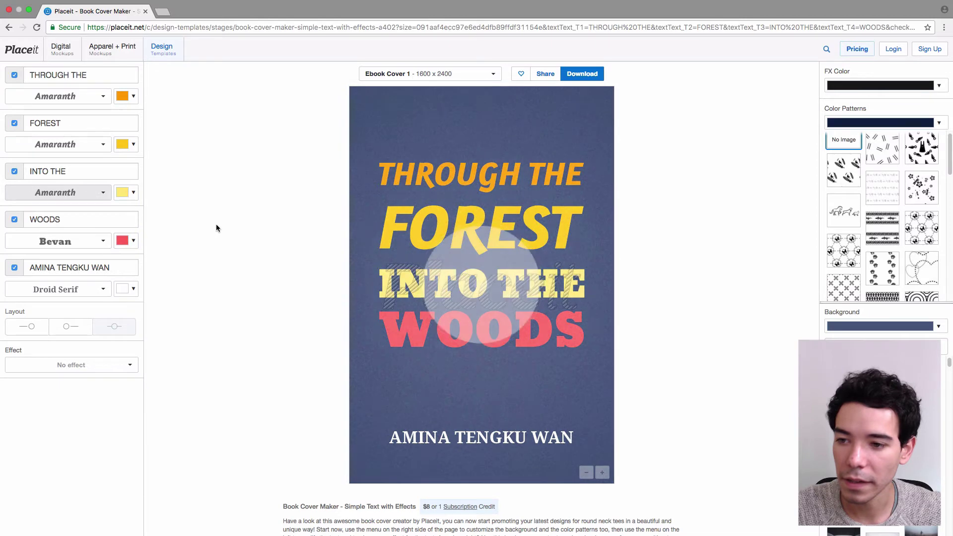
{"action": "left_click", "coordinate": [79, 242]}
{"action": "left_click", "coordinate": [187, 268]}
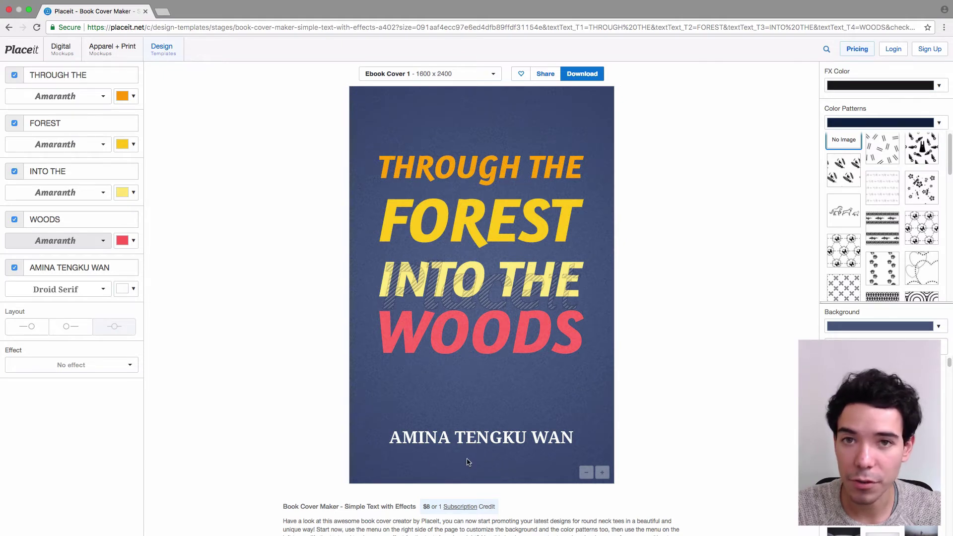
Replace the author line with the new author name and set it in Avenir Next.
{"action": "left_click_drag", "start_coordinate": [114, 268], "coordinate": [12, 259]}
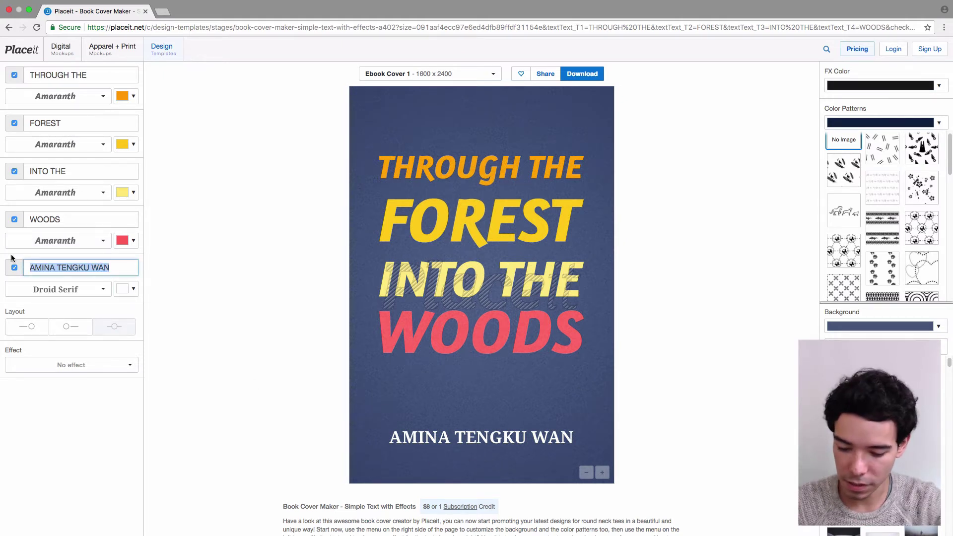
{"action": "type", "text": "STEPHEN HARPER"}
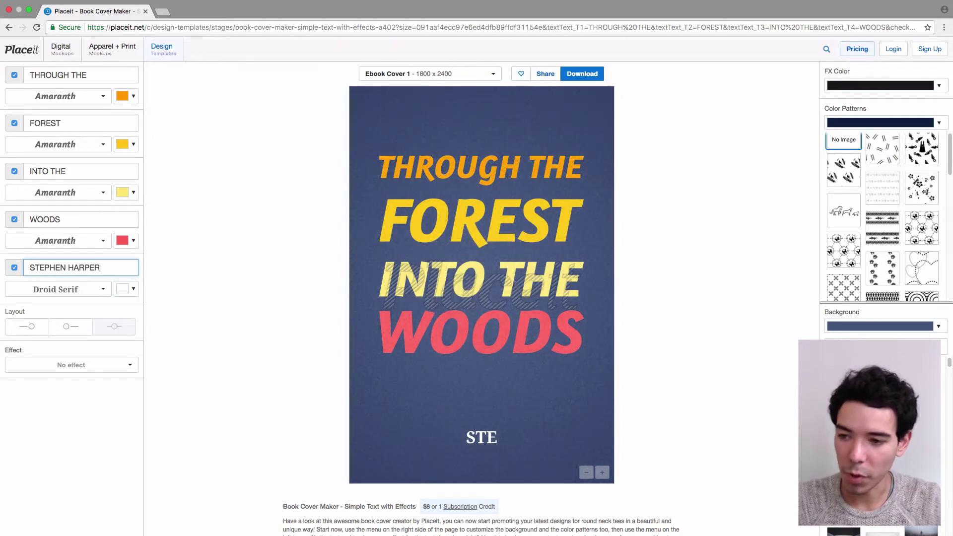
{"action": "left_click", "coordinate": [218, 260]}
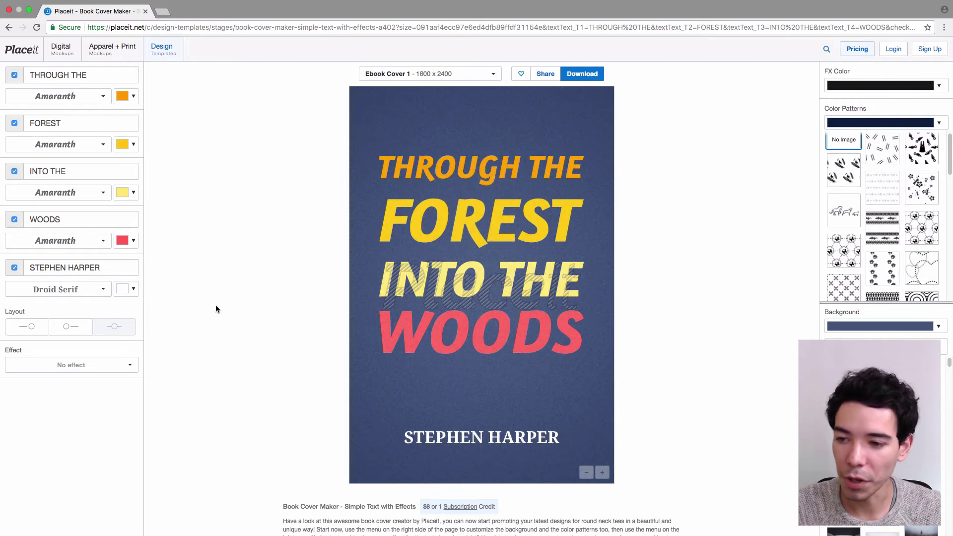
{"action": "left_click", "coordinate": [101, 290]}
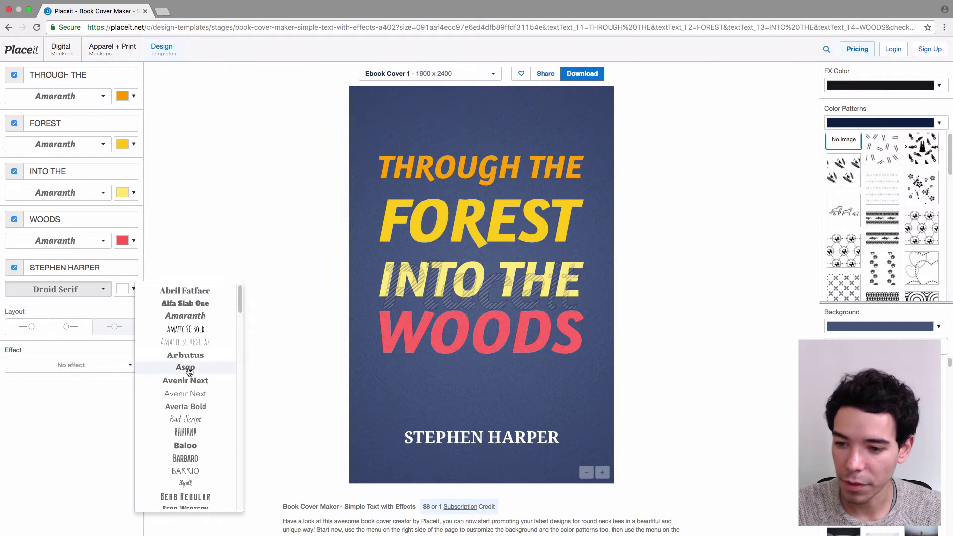
{"action": "left_click", "coordinate": [208, 392]}
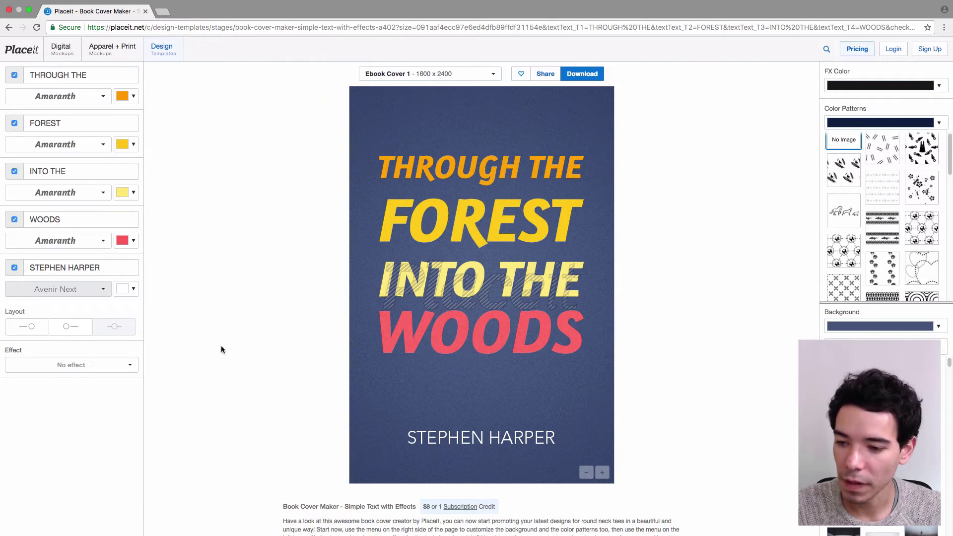
Try the Strikethrough effect on INTO THE, then set the Effect to No effect.
{"action": "left_click", "coordinate": [123, 372]}
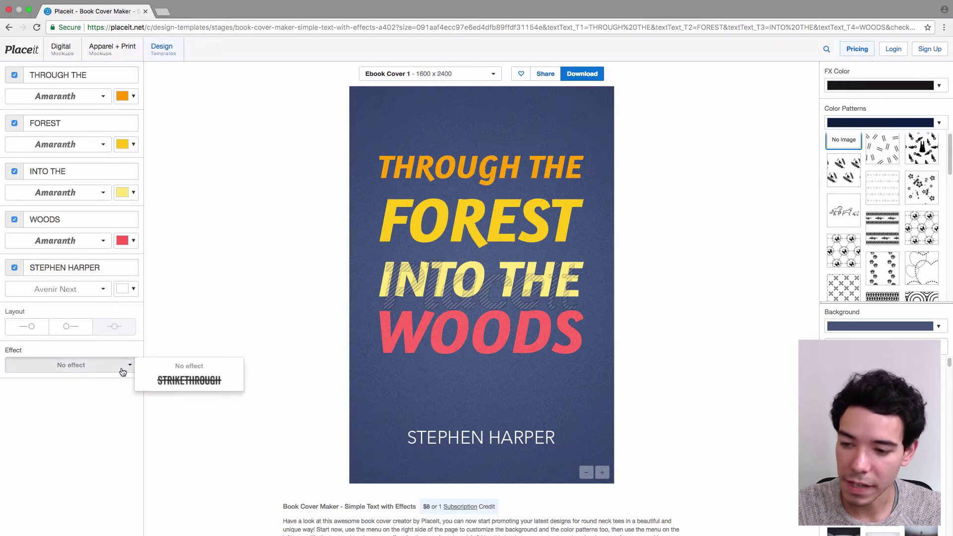
{"action": "left_click", "coordinate": [199, 381]}
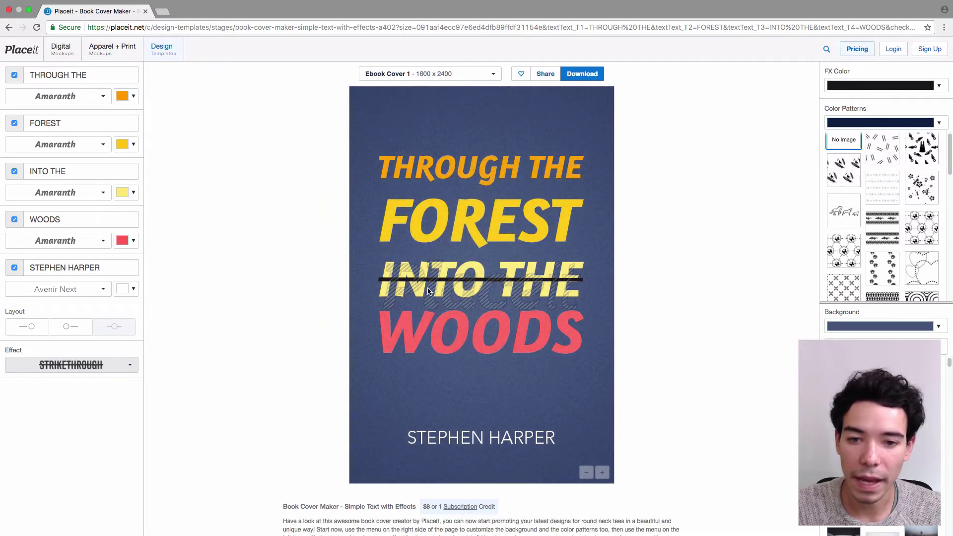
{"action": "left_click", "coordinate": [130, 366]}
{"action": "left_click", "coordinate": [189, 366]}
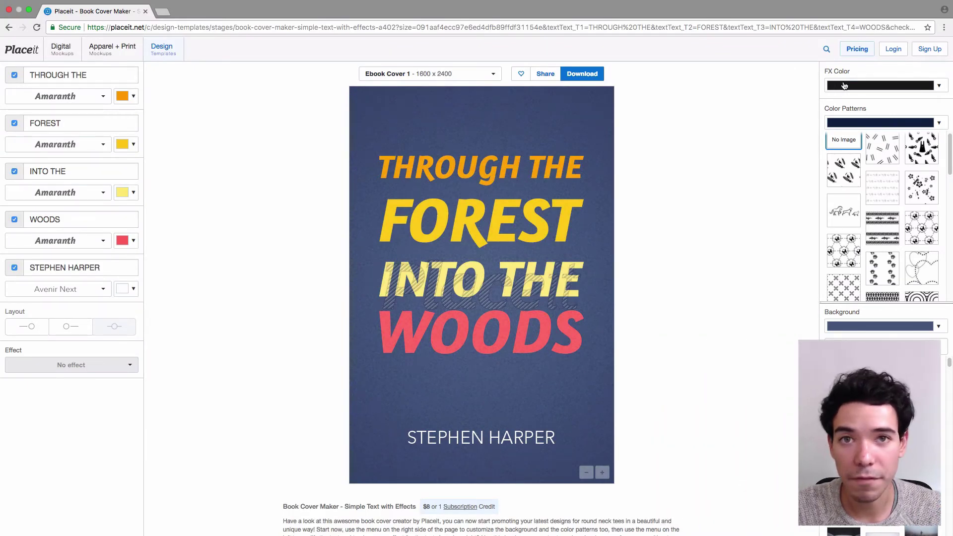
{"action": "left_click", "coordinate": [99, 367]}
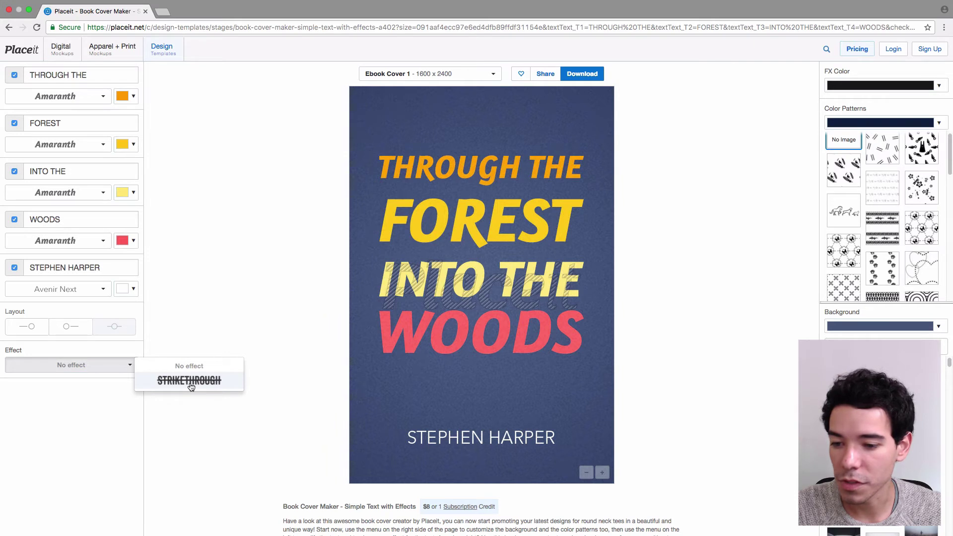
{"action": "left_click", "coordinate": [684, 193]}
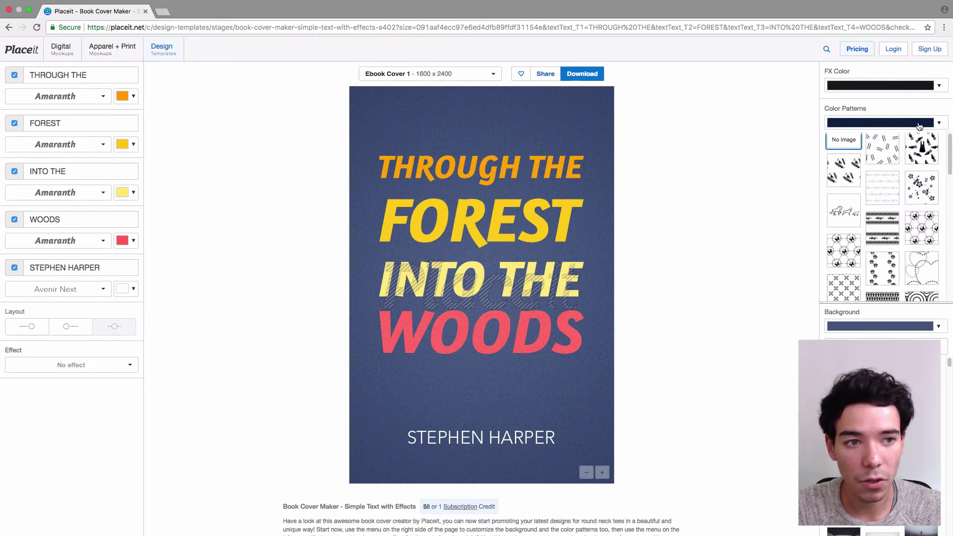
Try the dash tile, then apply the wood-grain Color Pattern over the background.
{"action": "scroll", "coordinate": [850, 146], "scroll_direction": "up", "scroll_amount": 1}
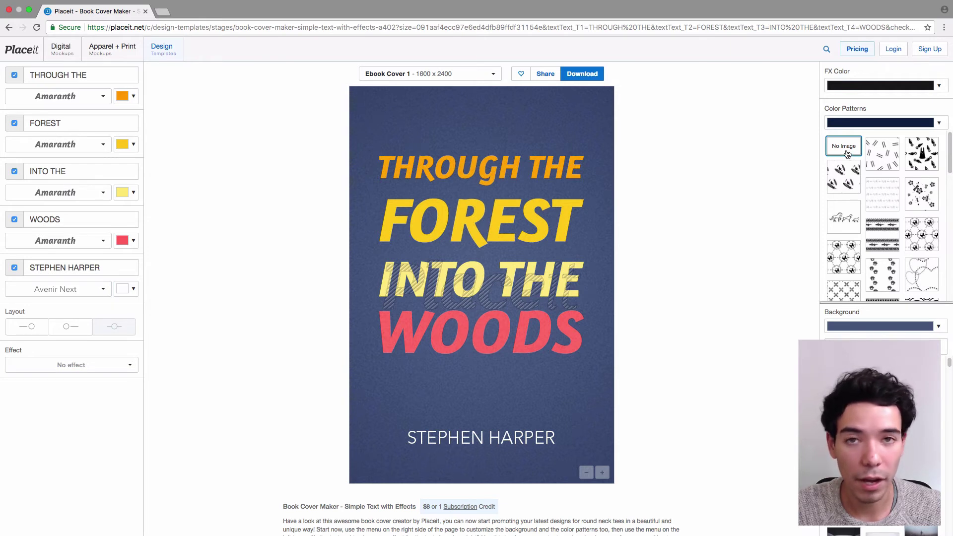
{"action": "left_click", "coordinate": [881, 167]}
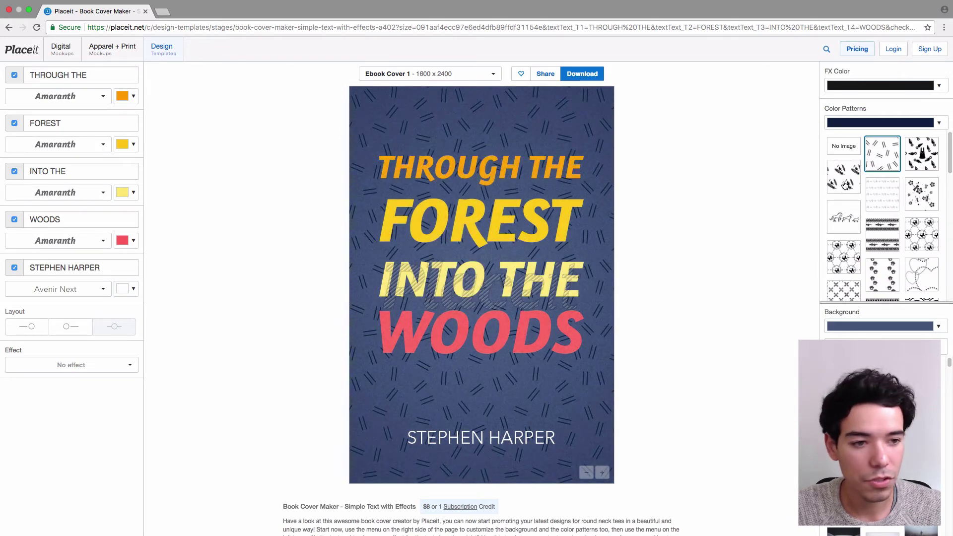
{"action": "scroll", "coordinate": [908, 190], "scroll_direction": "down", "scroll_amount": 10}
{"action": "scroll", "coordinate": [907, 190], "scroll_direction": "down", "scroll_amount": 5}
{"action": "left_click", "coordinate": [926, 242]}
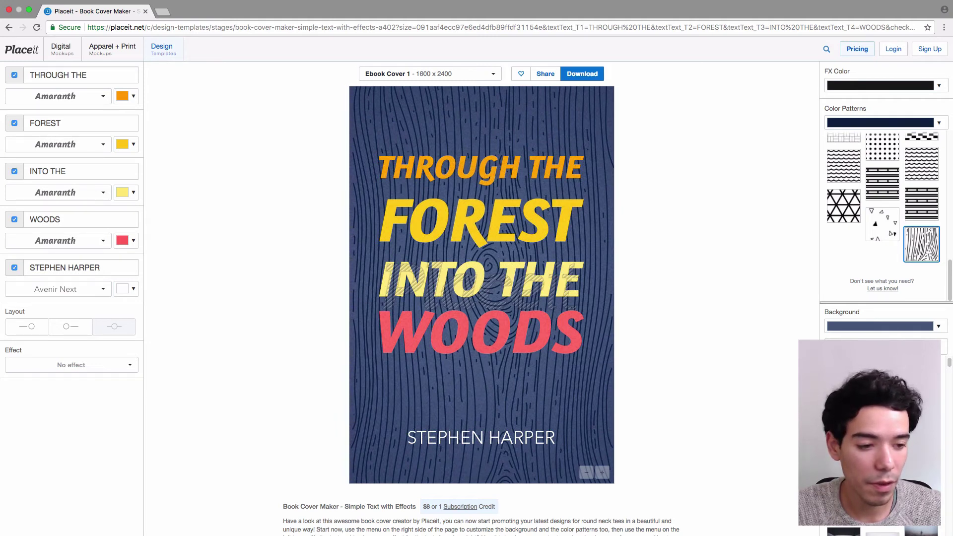
{"action": "scroll", "coordinate": [881, 447], "scroll_direction": "down", "scroll_amount": 2}
{"action": "left_click", "coordinate": [880, 328]}
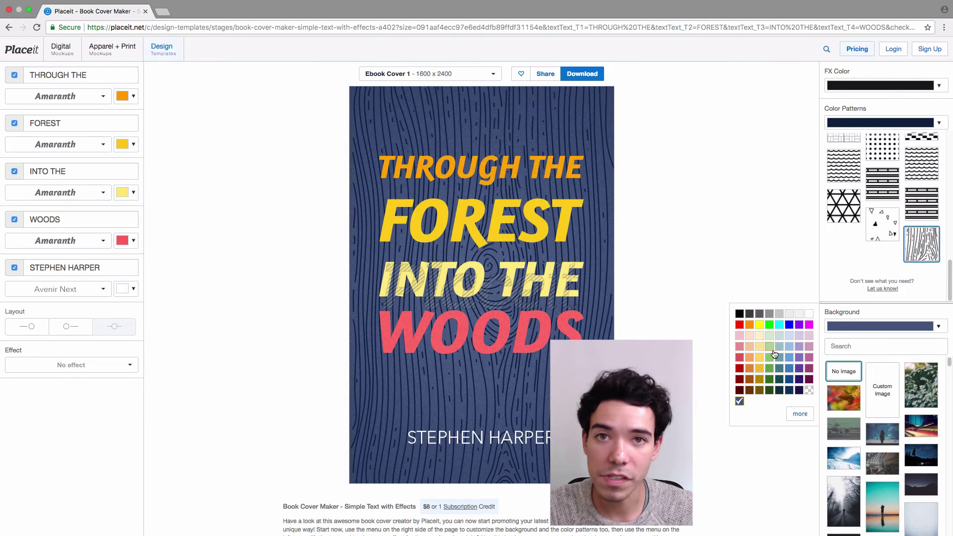
Apply a dark yellow background colour from the full colour picker.
{"action": "left_click", "coordinate": [798, 414]}
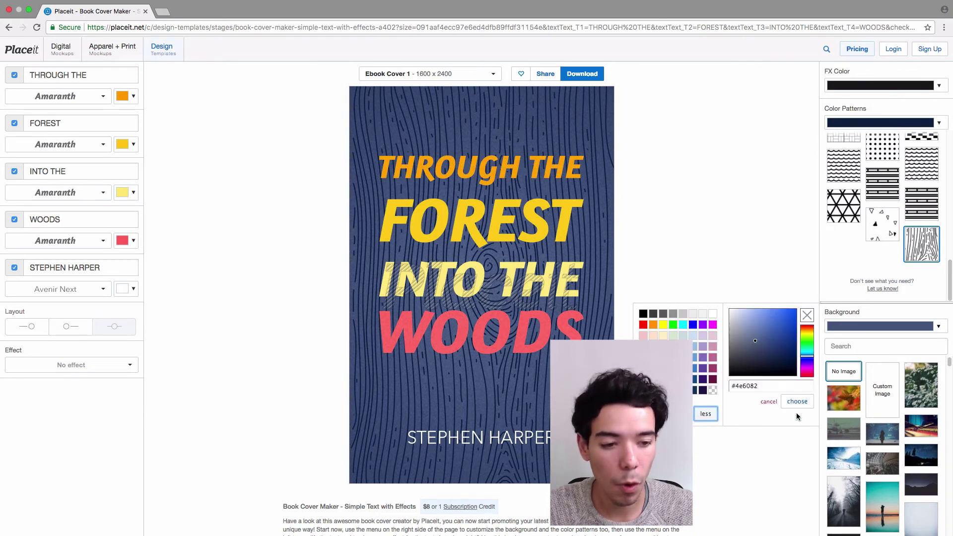
{"action": "left_click", "coordinate": [775, 317]}
{"action": "left_click", "coordinate": [809, 337]}
{"action": "left_click_drag", "start_coordinate": [808, 338], "coordinate": [808, 333]}
{"action": "left_click", "coordinate": [787, 318]}
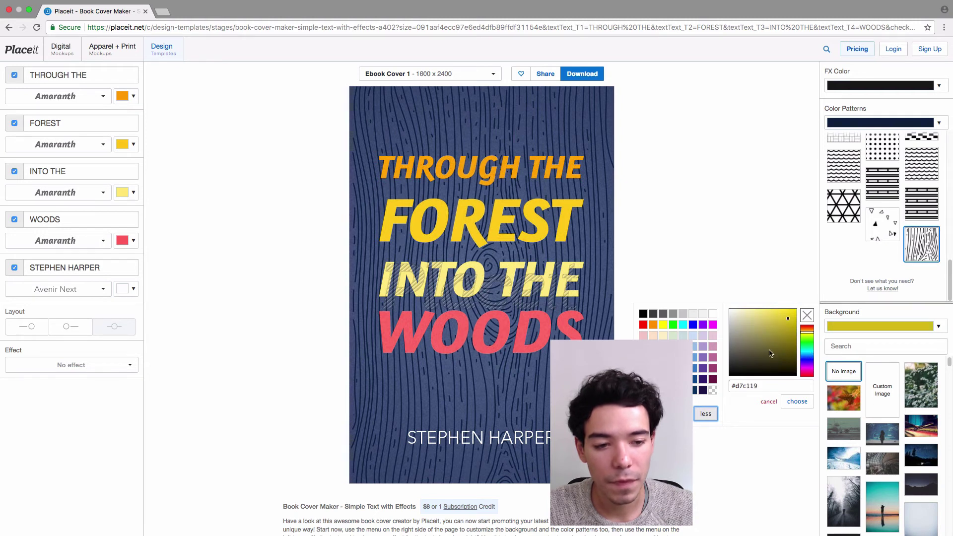
{"action": "triple_click", "coordinate": [766, 385]}
{"action": "left_click", "coordinate": [798, 402]}
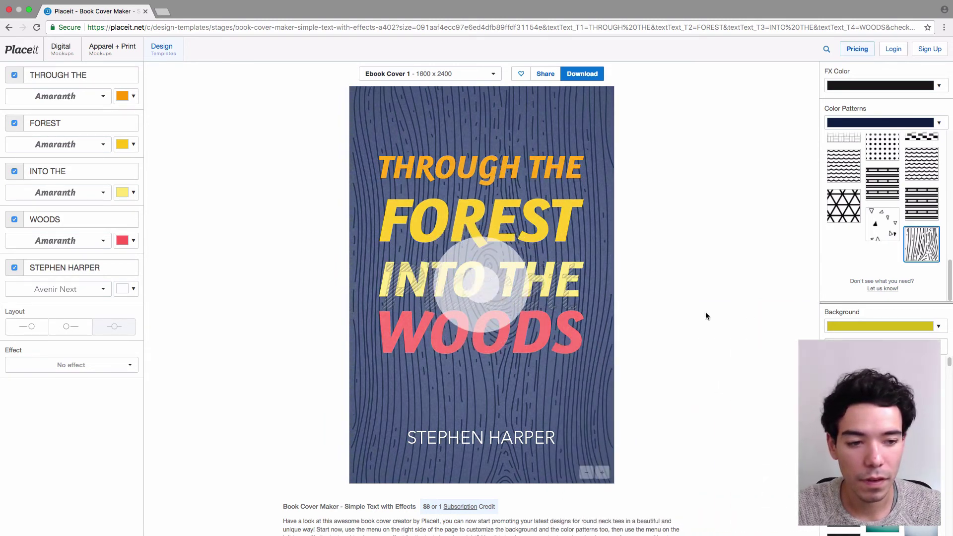
Shift the background colour to golden brown #af7912.
{"action": "left_click", "coordinate": [843, 326]}
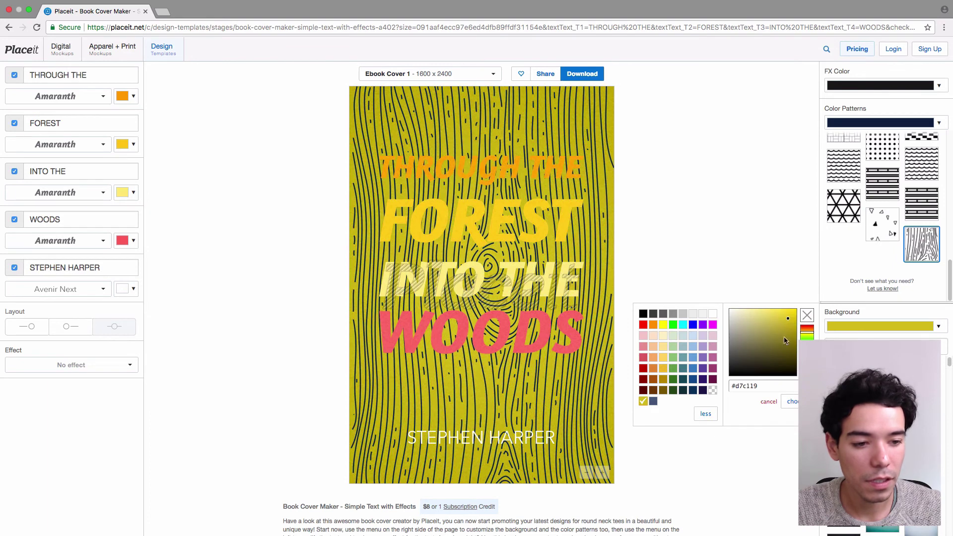
{"action": "left_click_drag", "start_coordinate": [812, 333], "coordinate": [789, 328]}
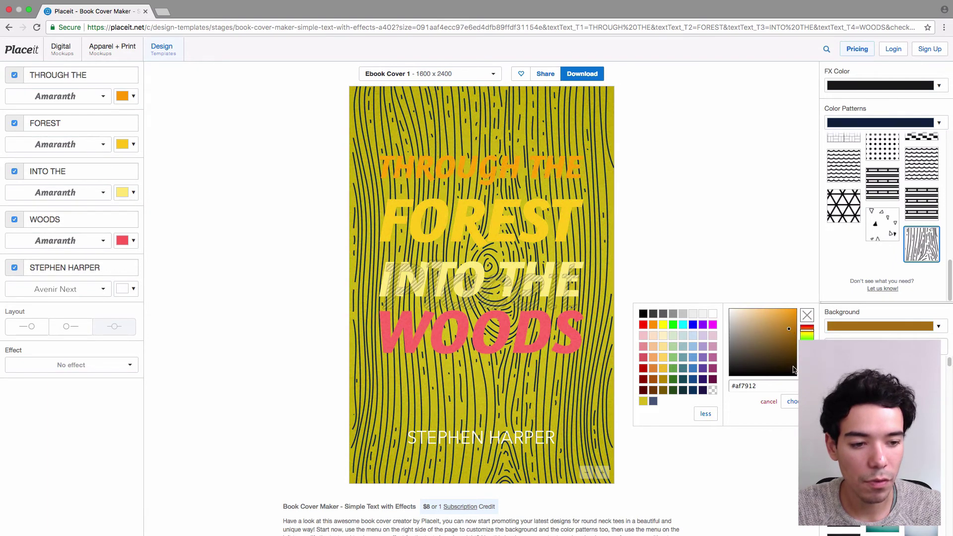
{"action": "left_click", "coordinate": [796, 405]}
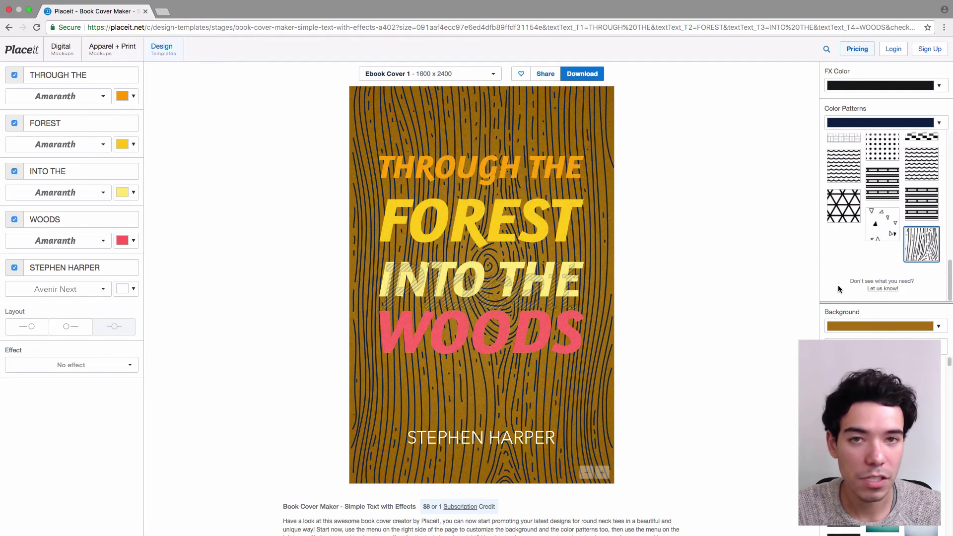
Colour the wood-grain pattern lines bright gold.
{"action": "left_click", "coordinate": [887, 123]}
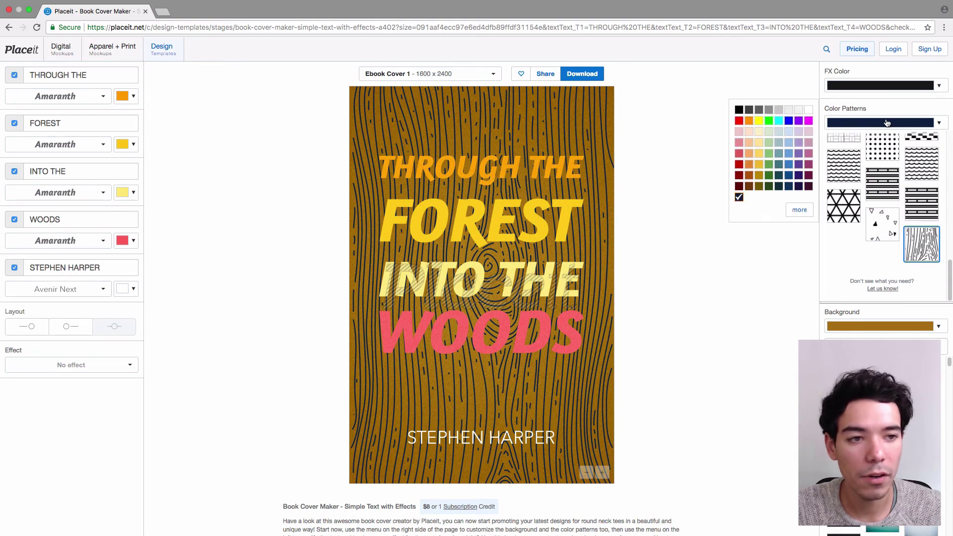
{"action": "left_click", "coordinate": [799, 210]}
{"action": "left_click_drag", "start_coordinate": [809, 126], "coordinate": [807, 112]}
{"action": "left_click", "coordinate": [791, 115]}
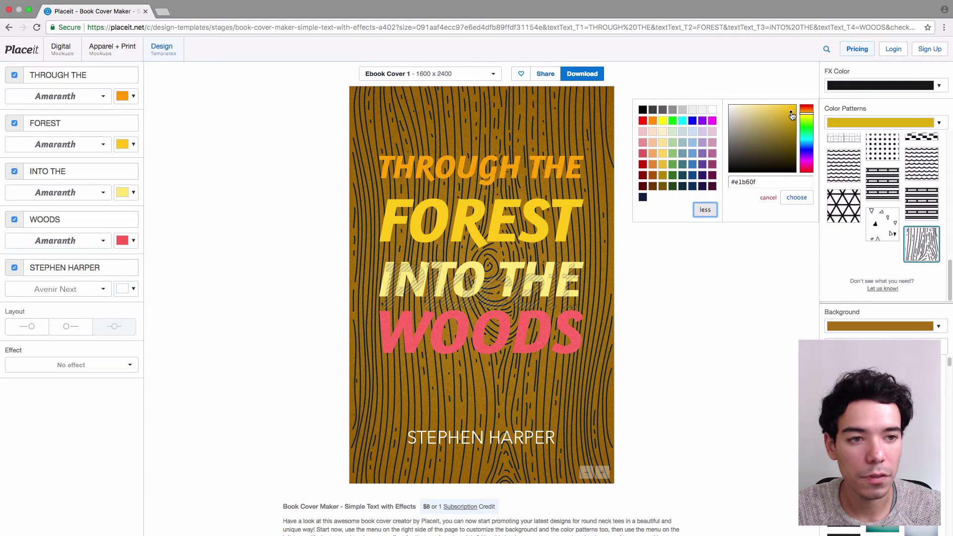
{"action": "left_click", "coordinate": [796, 197]}
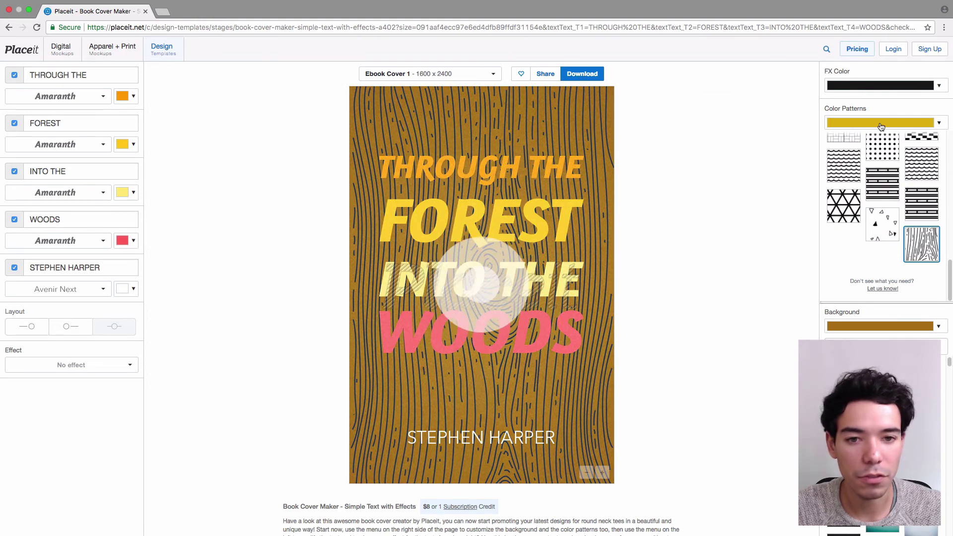
Deepen the pattern gold in two passes, ending at #80680b.
{"action": "left_click", "coordinate": [879, 128]}
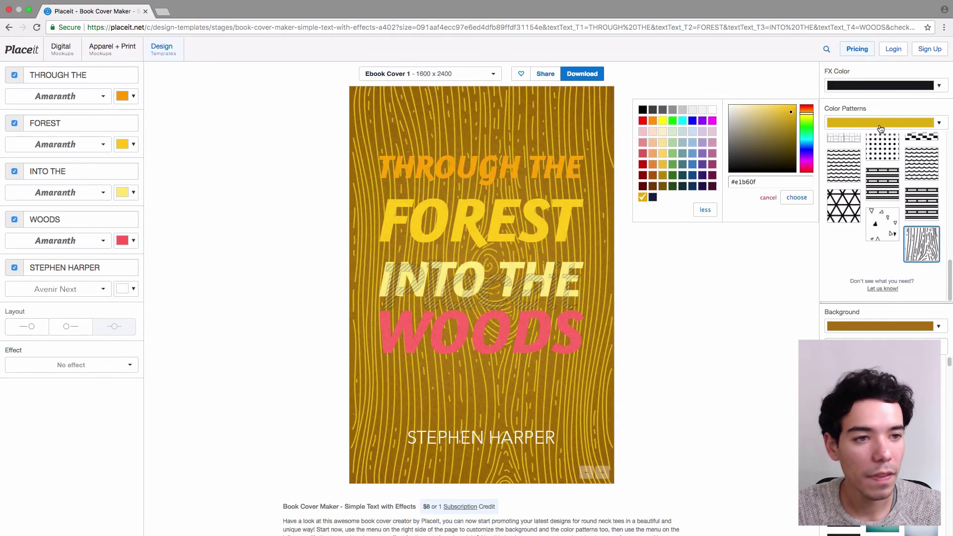
{"action": "left_click_drag", "start_coordinate": [791, 126], "coordinate": [791, 130]}
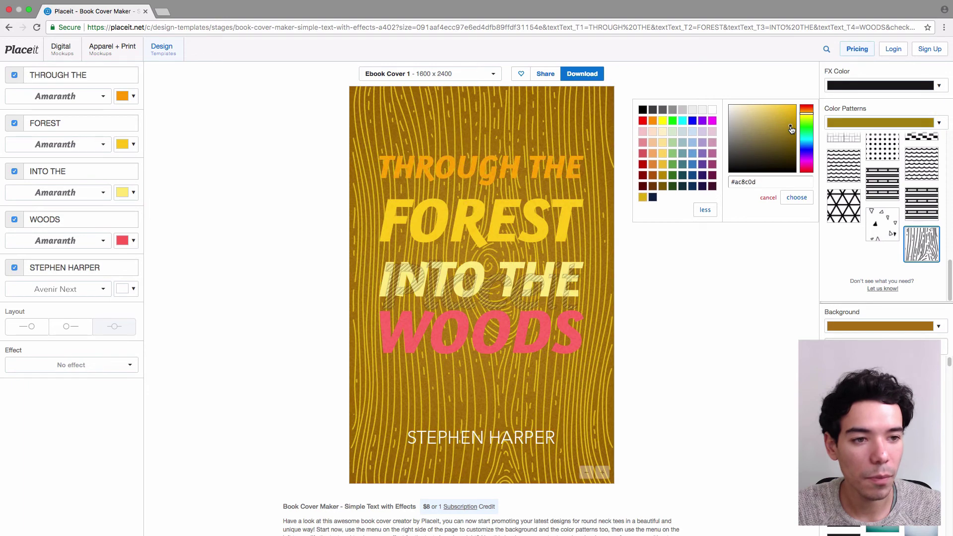
{"action": "left_click", "coordinate": [798, 198]}
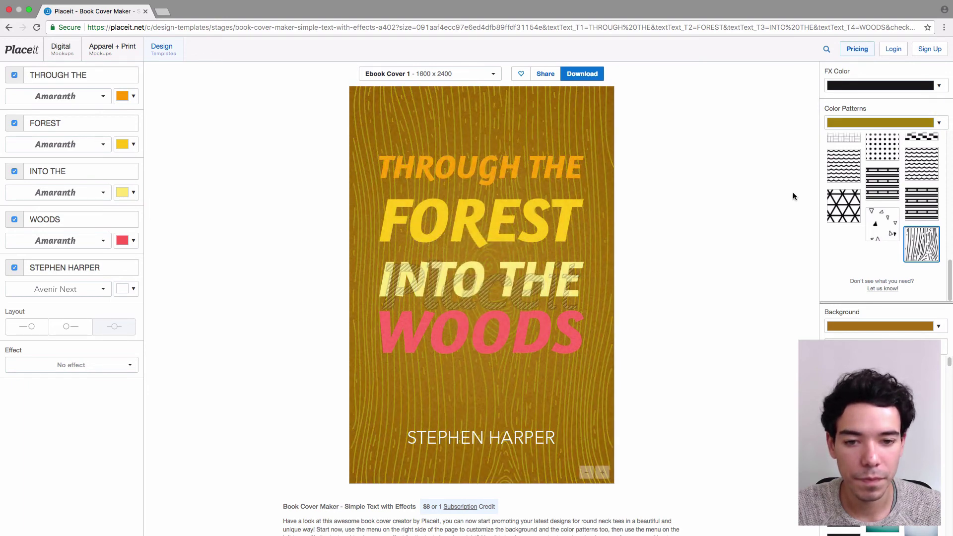
{"action": "left_click", "coordinate": [861, 126]}
{"action": "left_click", "coordinate": [794, 141]}
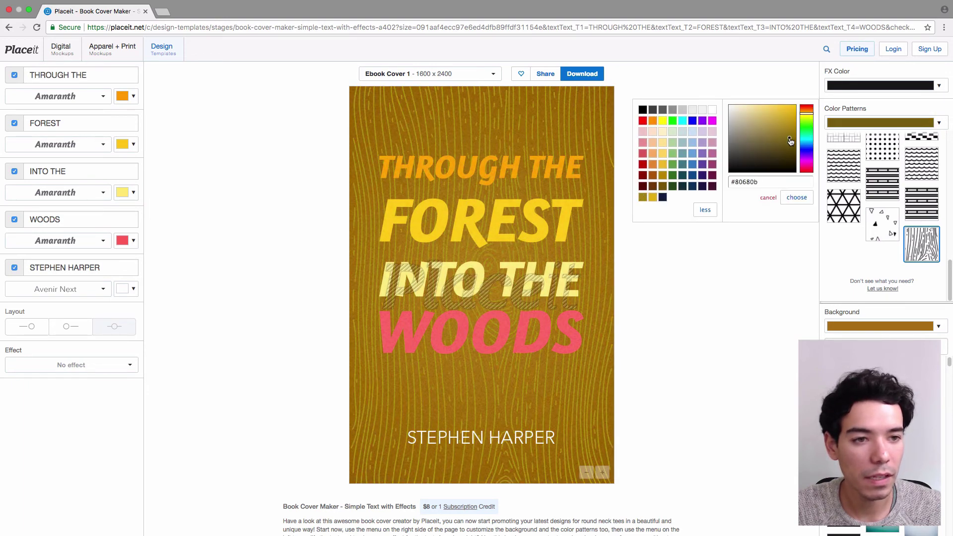
{"action": "left_click", "coordinate": [793, 197]}
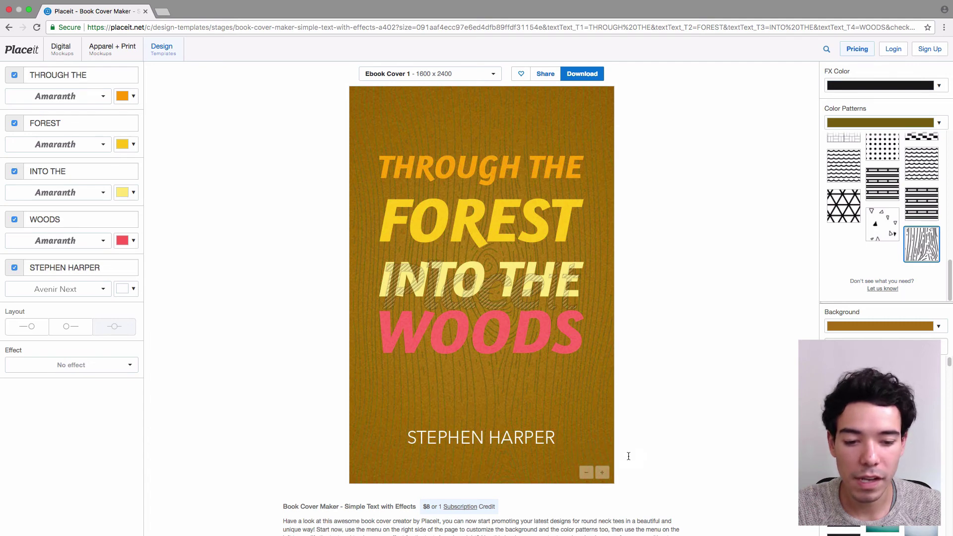
Darken the wood-grain pattern colour to deep brown #584707.
{"action": "left_click", "coordinate": [586, 472]}
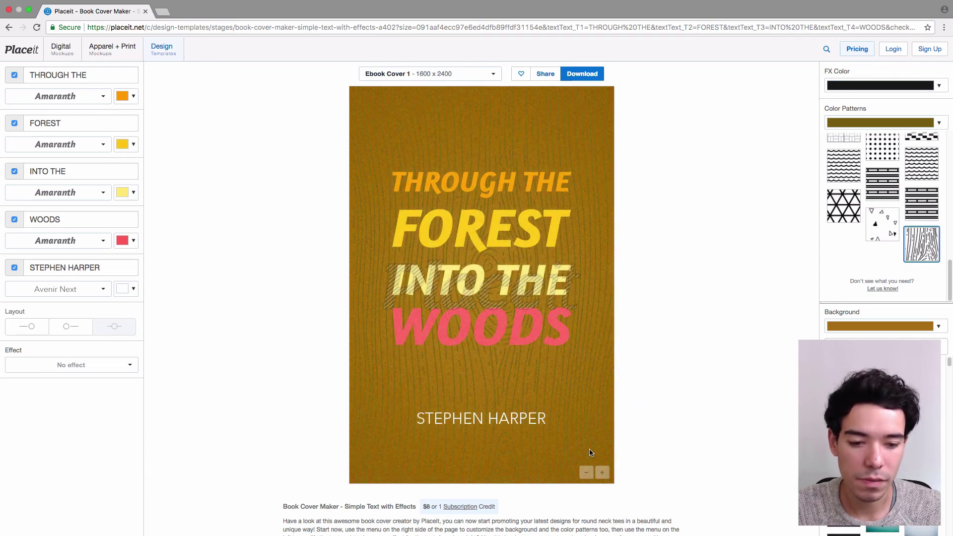
{"action": "left_click", "coordinate": [602, 472]}
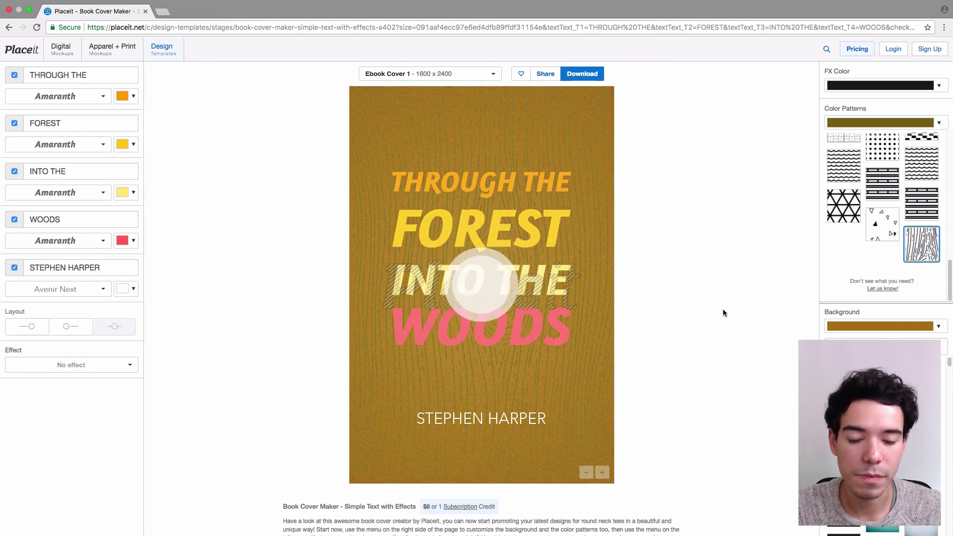
{"action": "scroll", "coordinate": [886, 135], "scroll_direction": "up", "scroll_amount": 10}
{"action": "left_click", "coordinate": [889, 128]}
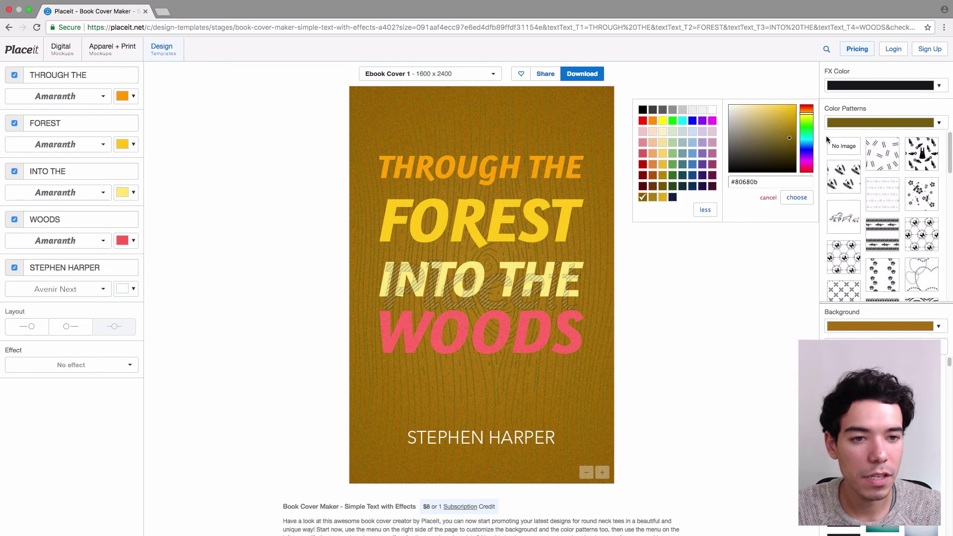
{"action": "left_click_drag", "start_coordinate": [786, 147], "coordinate": [789, 147]}
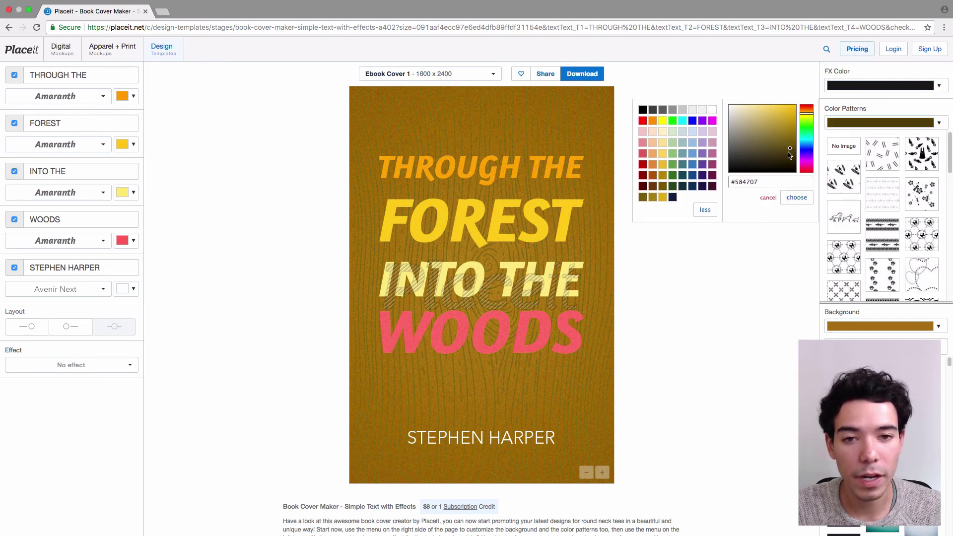
{"action": "left_click", "coordinate": [797, 198]}
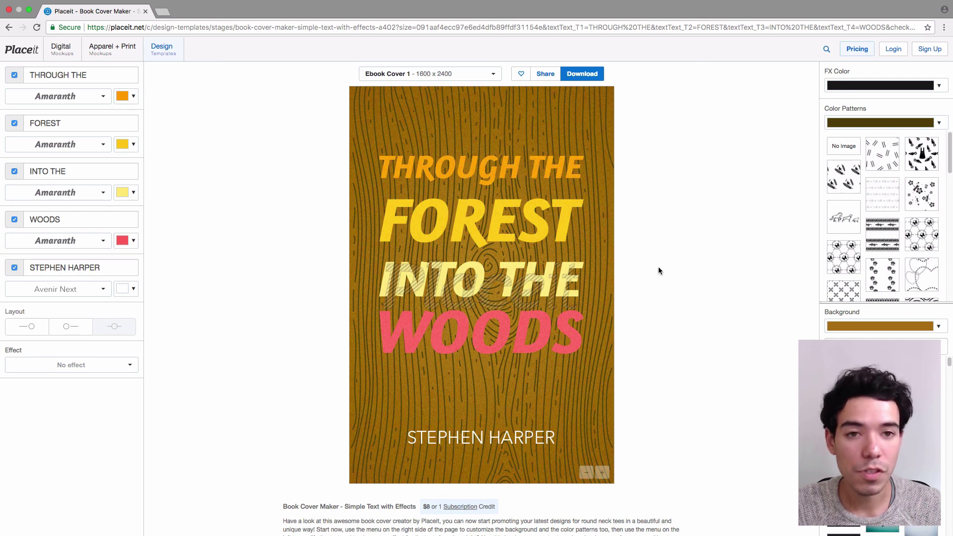
Open the download options to get the finished cover as a 1600x2400 px, 300 DPI PNG for $8.
{"action": "left_click", "coordinate": [582, 74]}
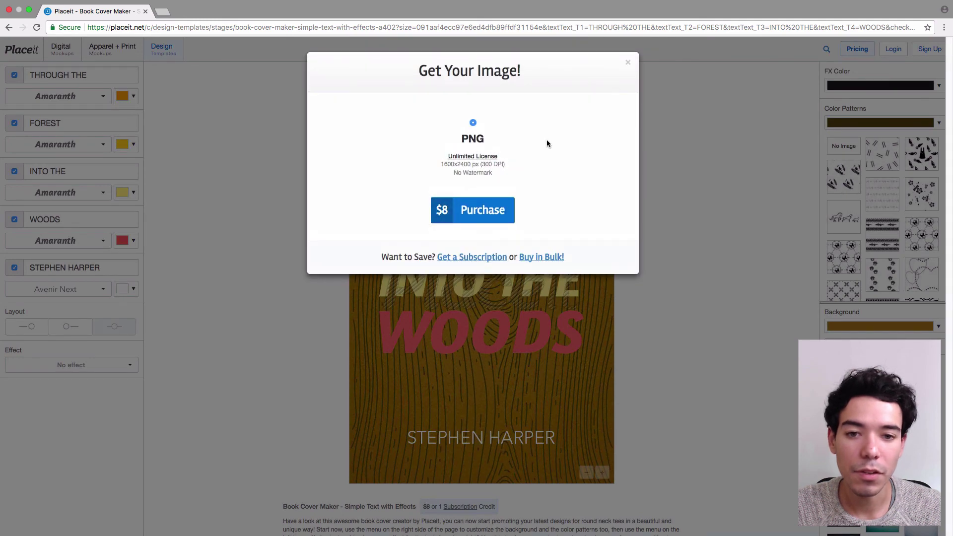